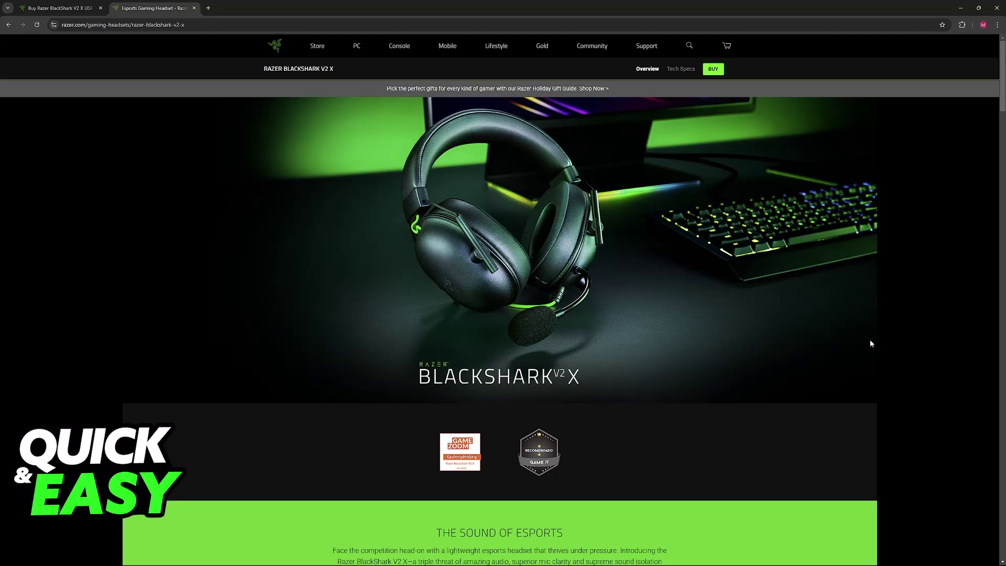
- Browse the PC product menu to the Razer software overview
middle_click(891, 321)
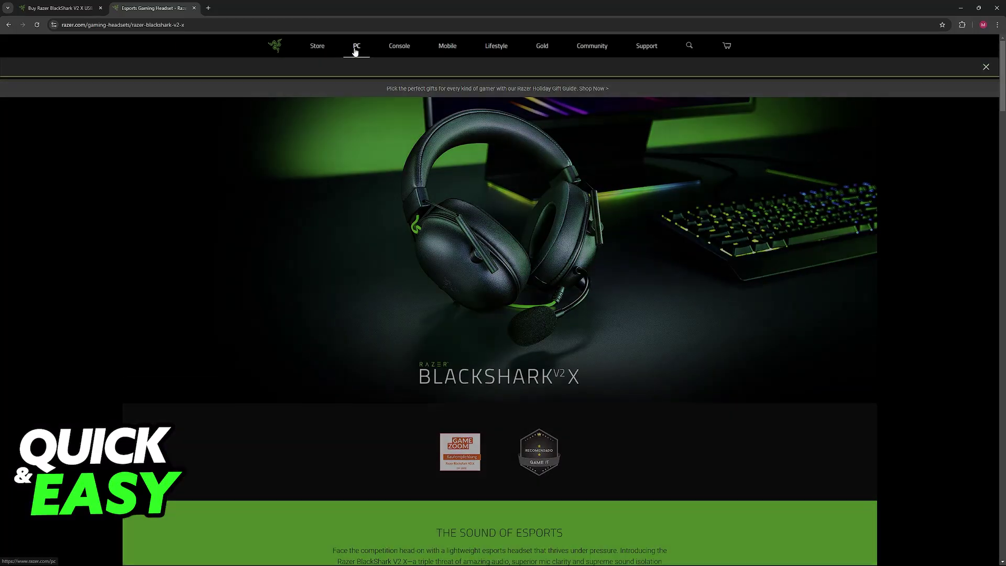
left_click(357, 46)
mouse_move(281, 311)
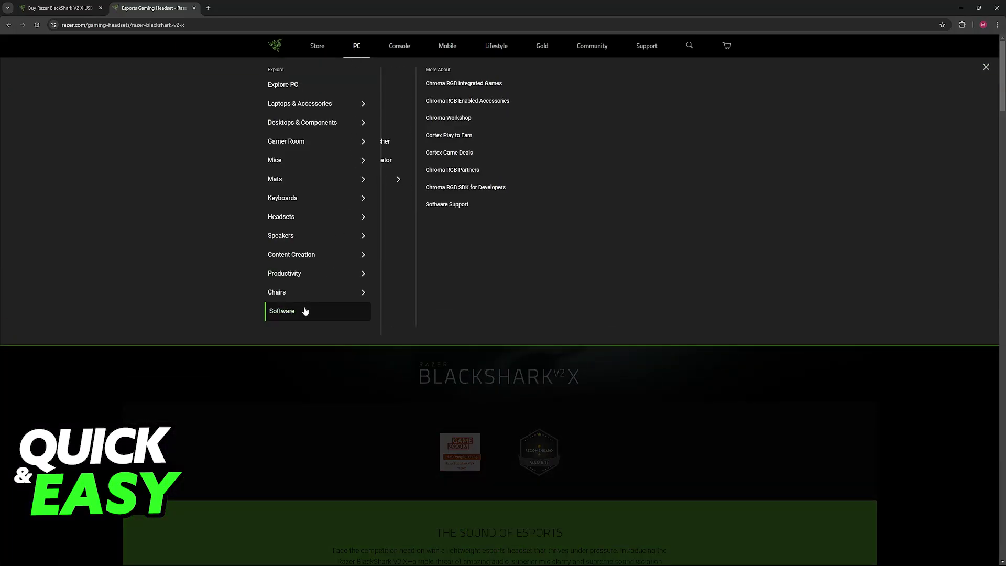
left_click(425, 86)
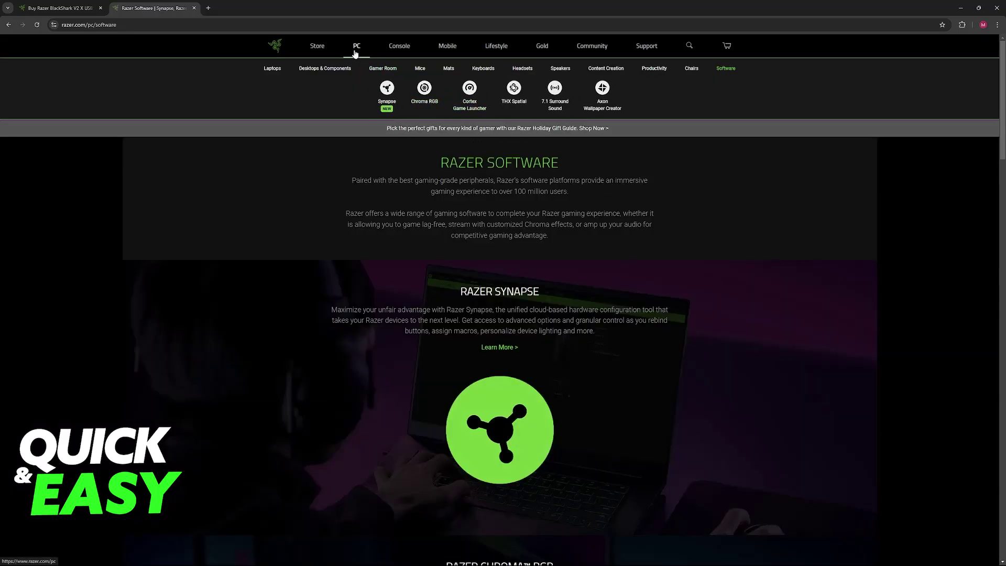
- Open the Razer Synapse 4 page and its compatible devices list
left_click(356, 46)
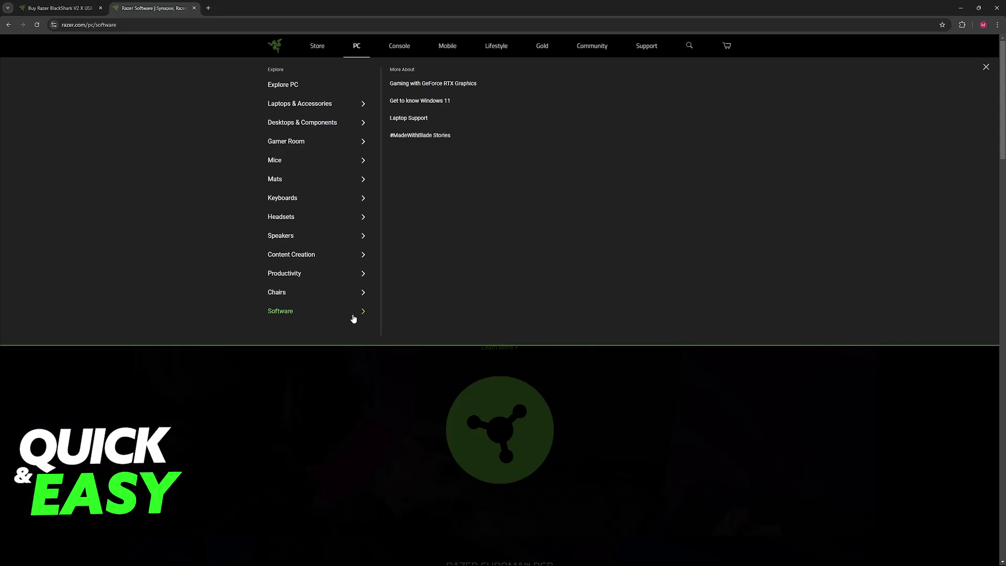
left_click(292, 312)
left_click(408, 103)
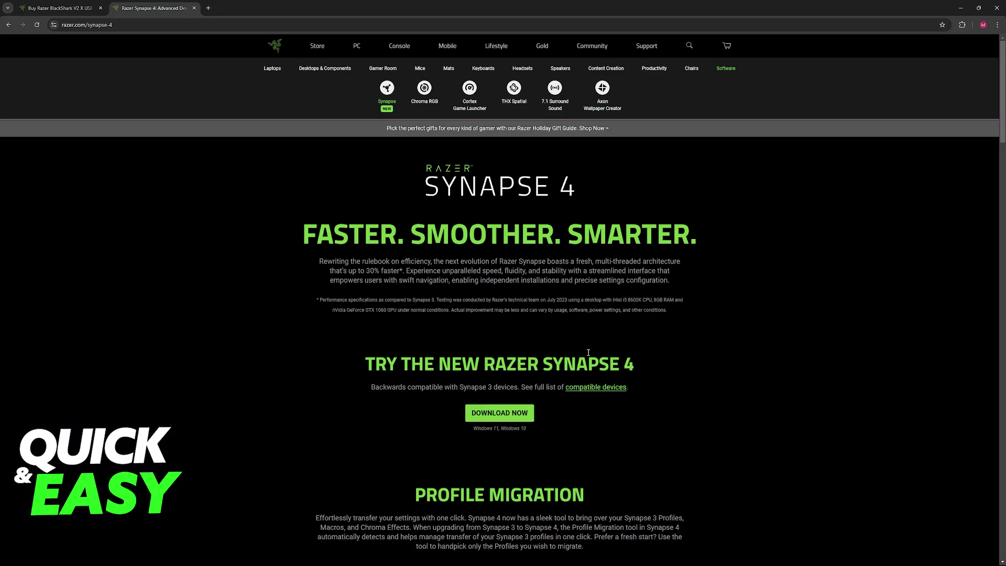
scroll(588, 353, "down", 5)
scroll(513, 291, "down", 5)
scroll(607, 281, "up", 4)
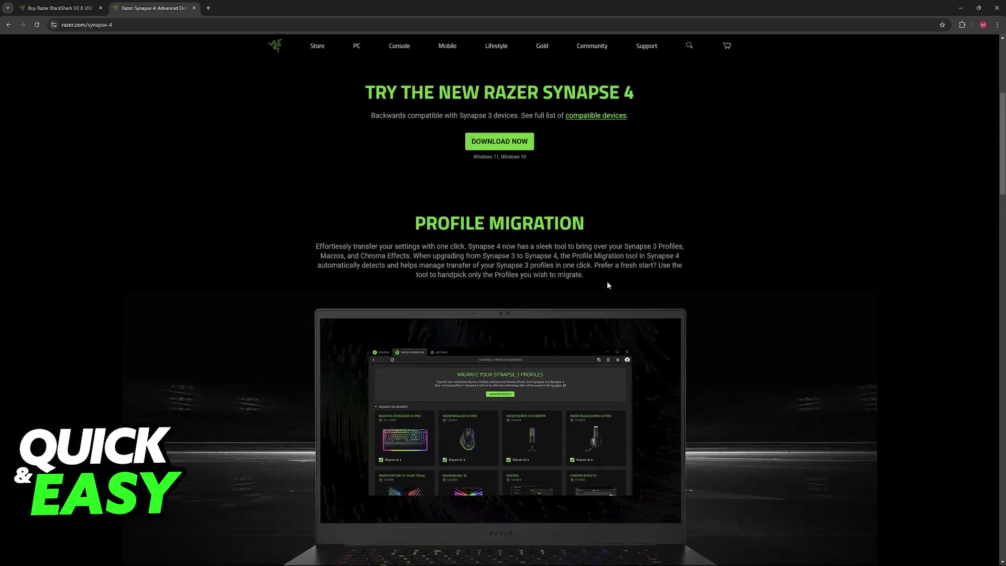
scroll(607, 281, "up", 2)
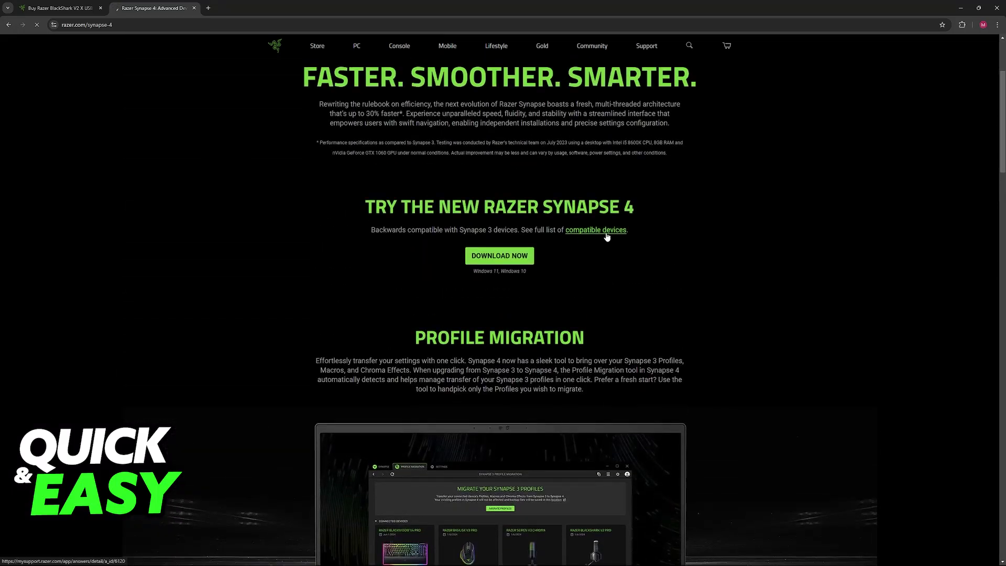
left_click(607, 233)
- Search supported devices for 'blackshark v2 x', then narrow the search to 'v2 x'
left_click(362, 146)
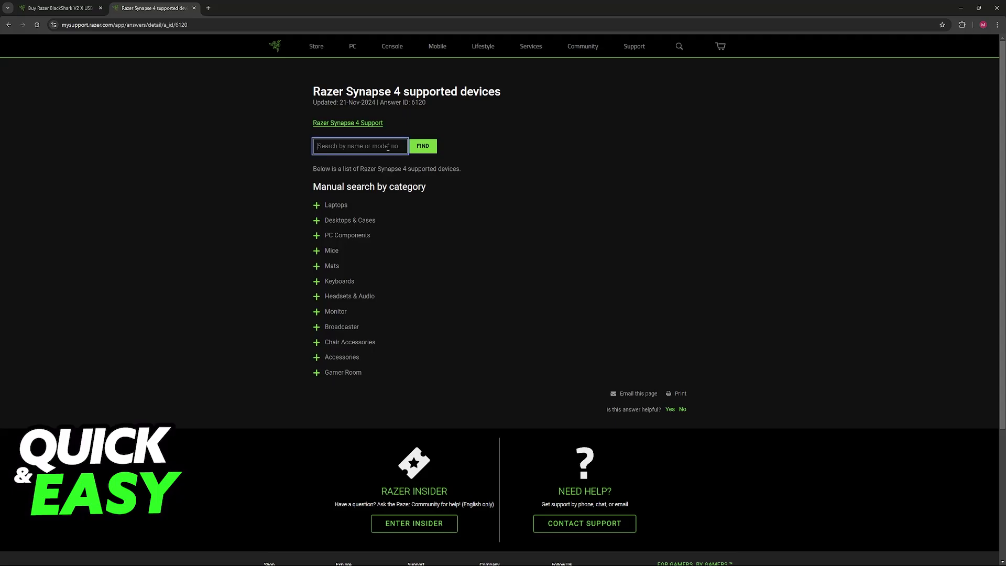
type("blackshark v2 x")
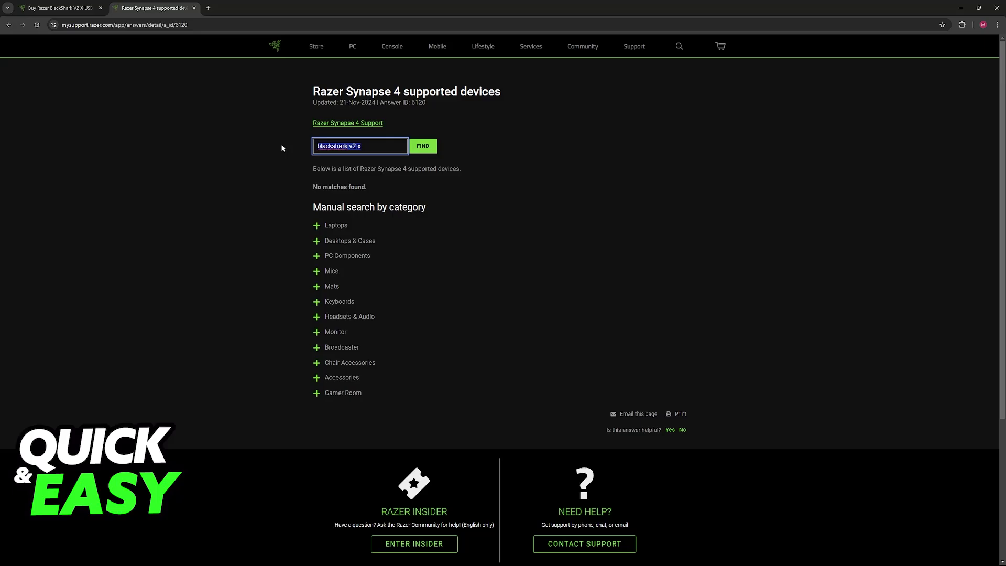
left_click(322, 147)
double_click(330, 146)
key("BackSpace")
left_click(431, 146)
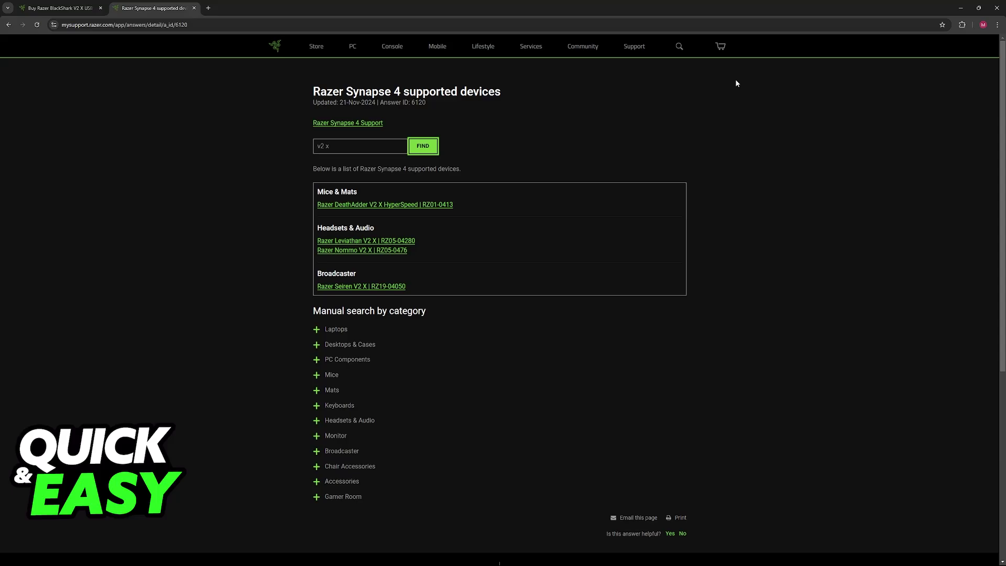
- Switch to the BlackShark V2 X USB product page tab and review its tech specs
key("ctrl+1")
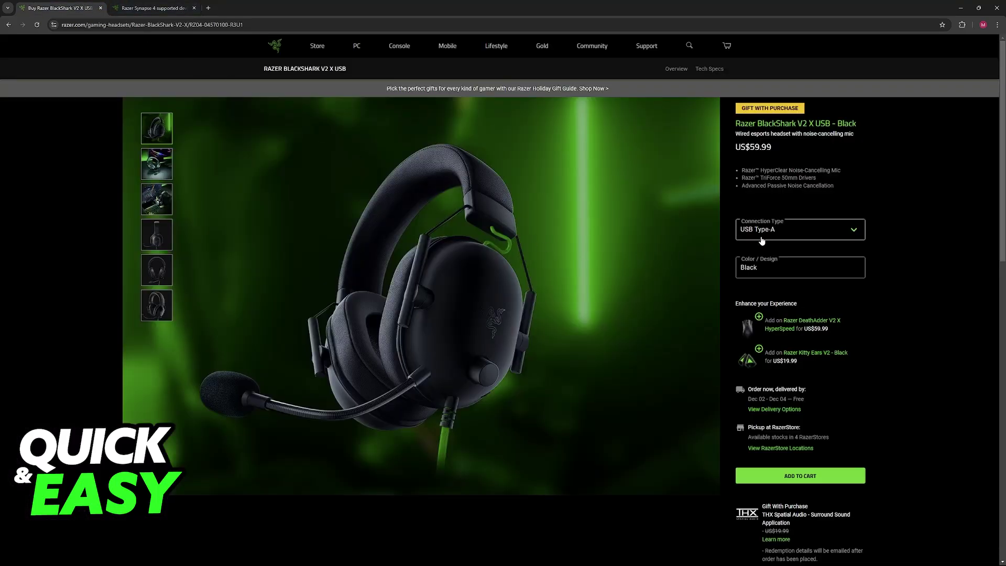
scroll(798, 288, "down", 3)
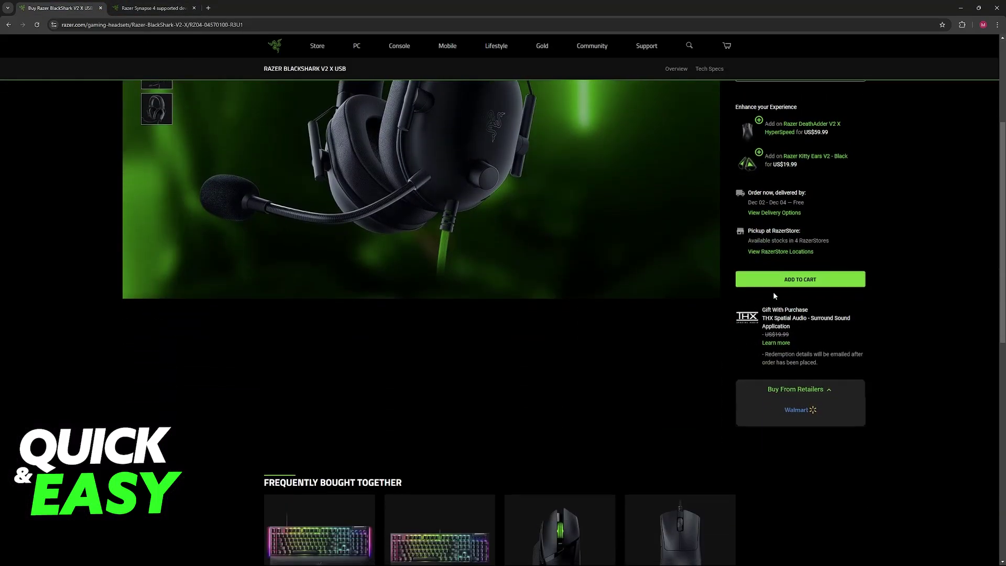
scroll(872, 176, "down", 3)
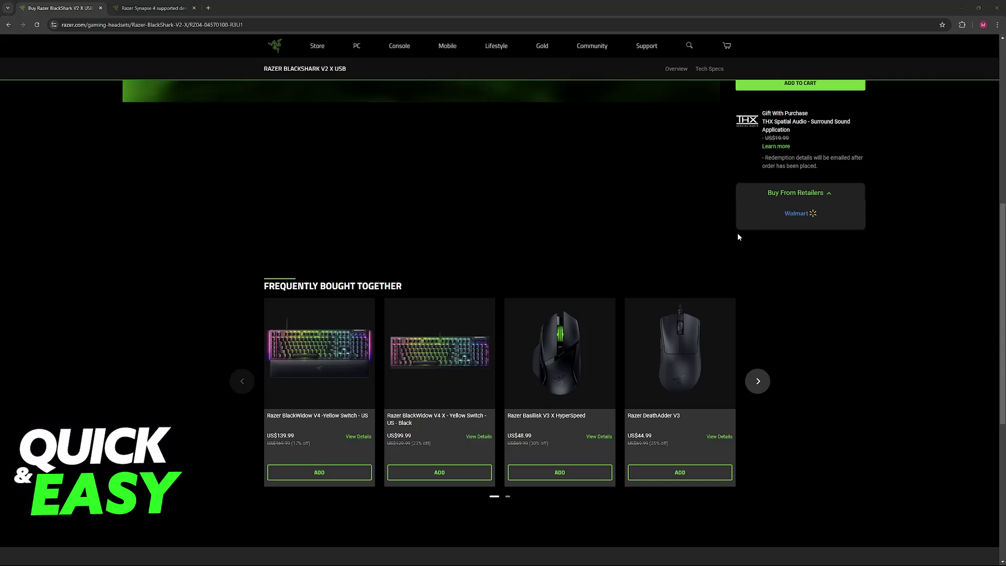
scroll(598, 220, "down", 3)
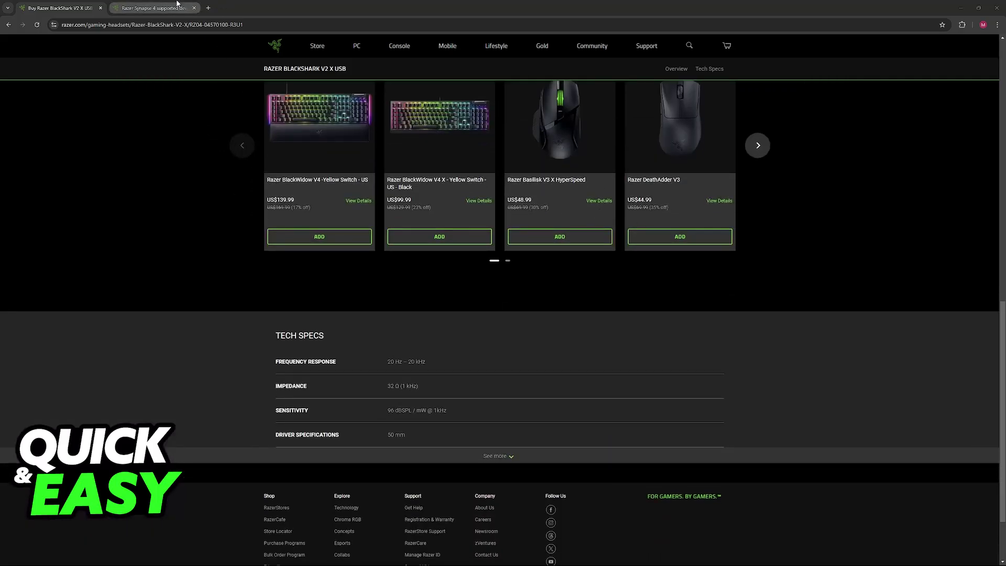
- Return to the Synapse 4 supported-devices tab with the 'v2 x' results
left_click(177, 7)
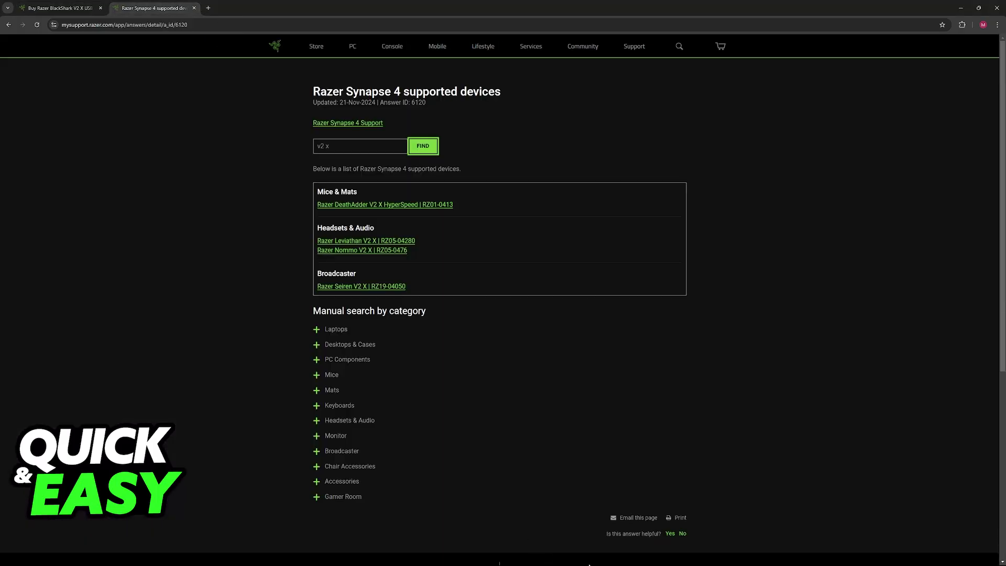